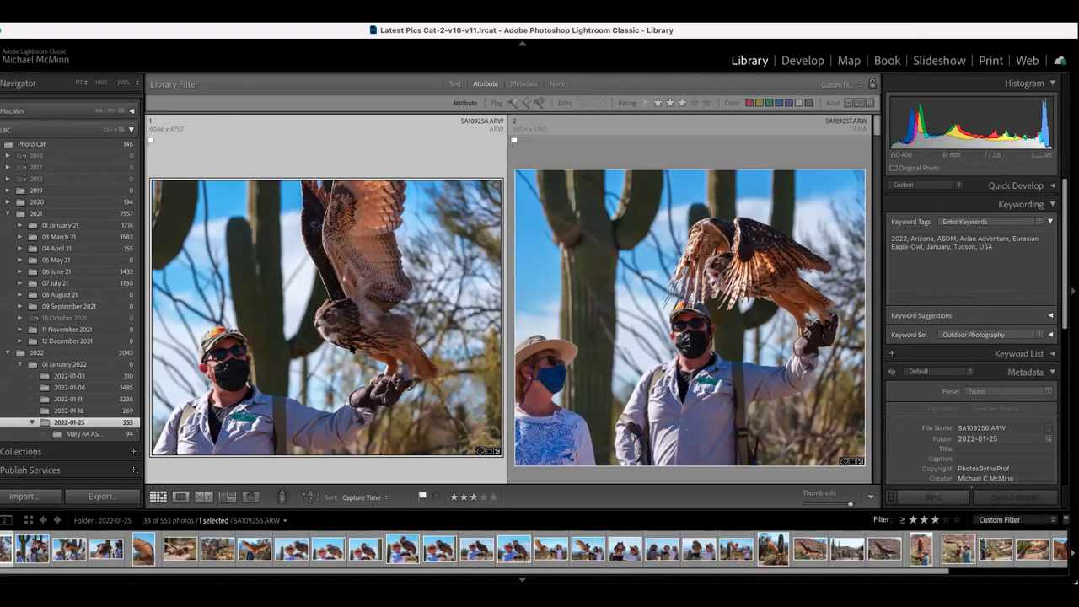
Look through the thumbnail grid of owl photos and enlarge SA109259.ARW to inspect the owl's detail
scroll(345, 346, "down", 2)
scroll(350, 345, "down", 3)
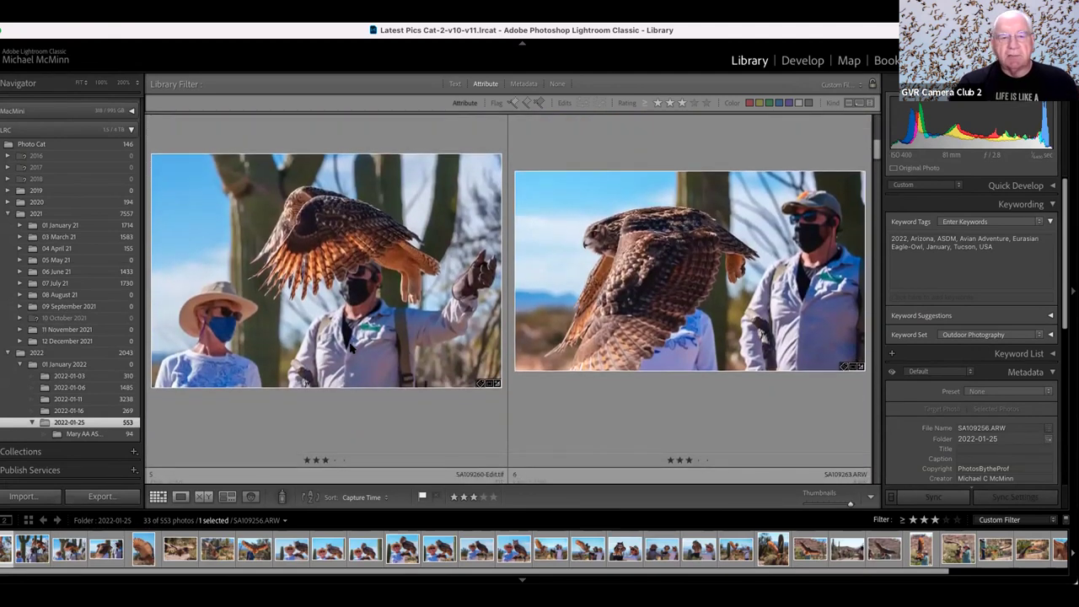
scroll(351, 346, "down", 1)
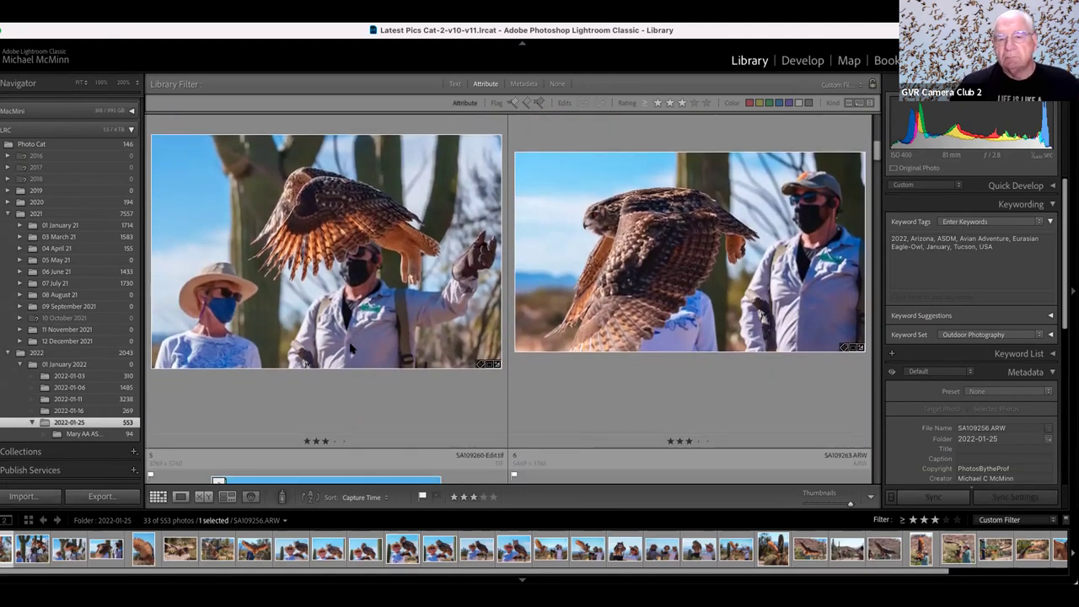
scroll(352, 348, "down", 1)
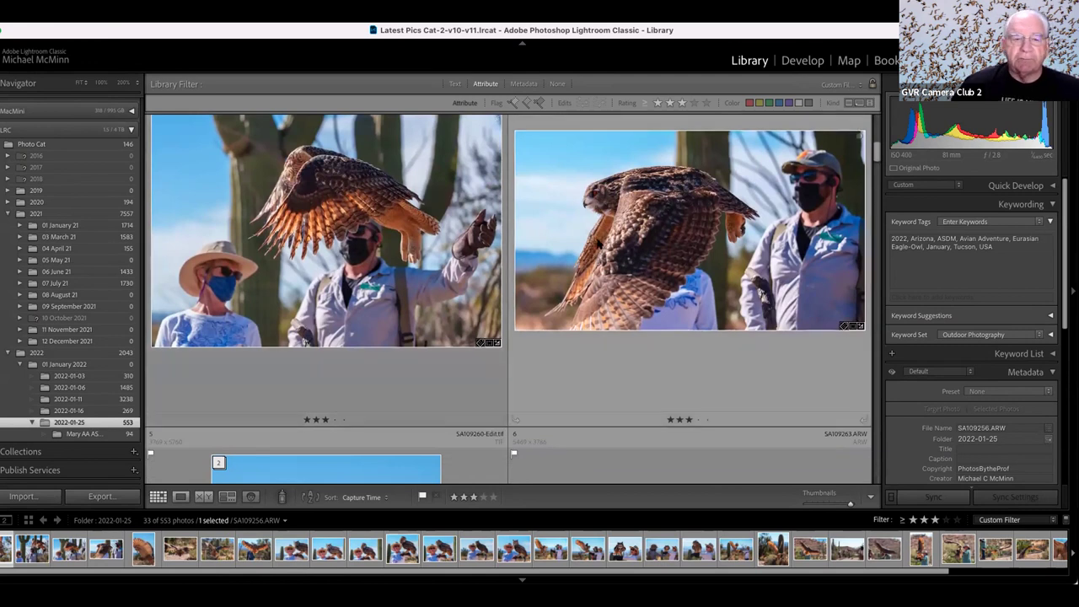
scroll(615, 253, "up", 1)
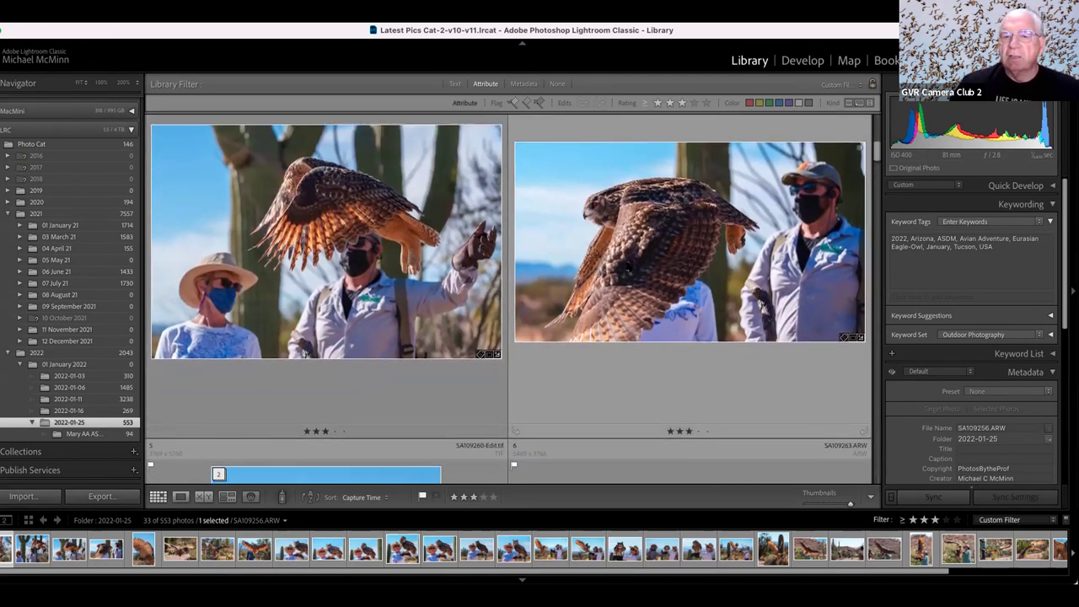
scroll(654, 225, "up", 1)
double_click(698, 269)
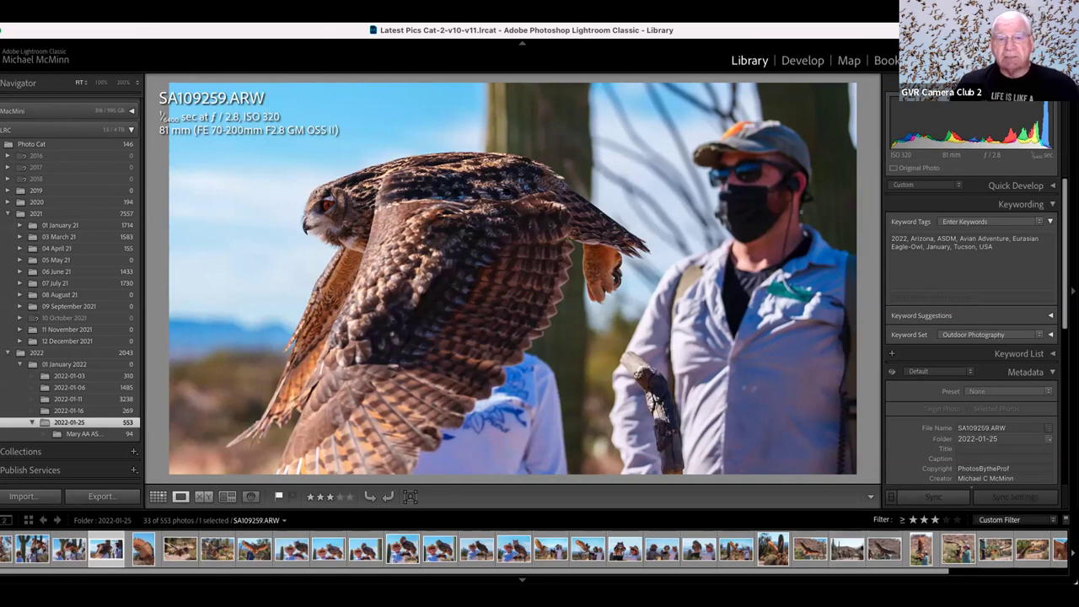
left_click(514, 178)
left_click(523, 235)
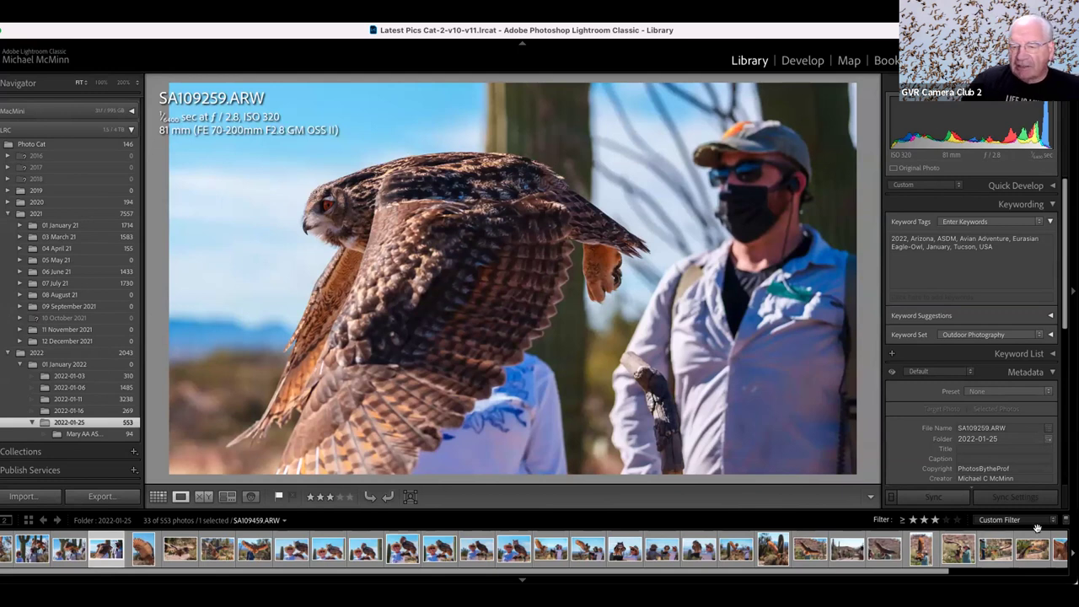
Review the owl photos one by one in enlarged view, going backwards from SA109817.ARW through SA109790.ARW and SA109537.ARW to SA109445.ARW
scroll(539, 549, "down", 3)
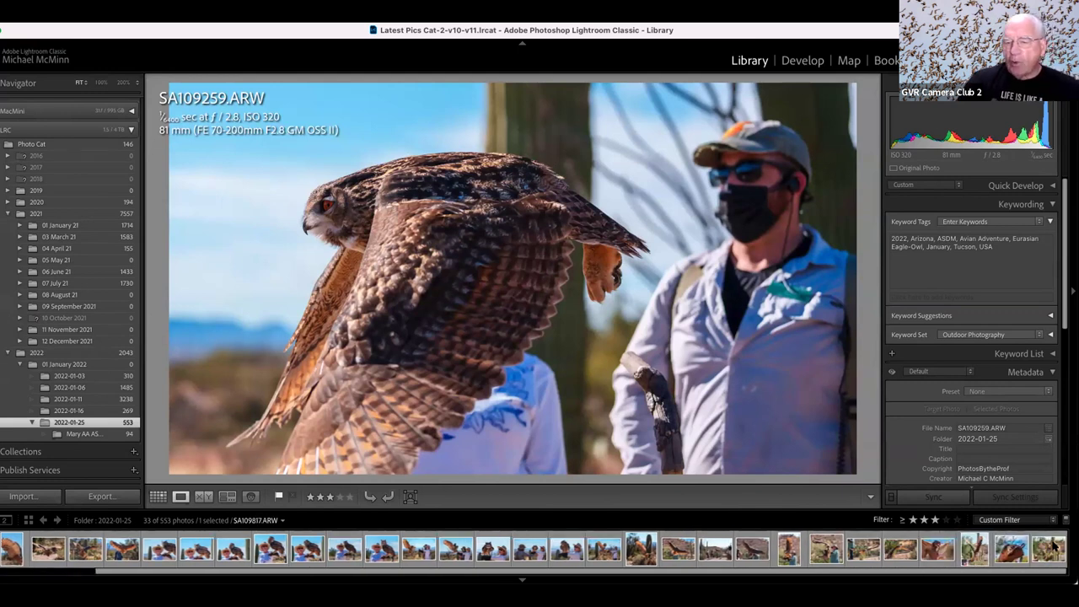
left_click(1052, 546)
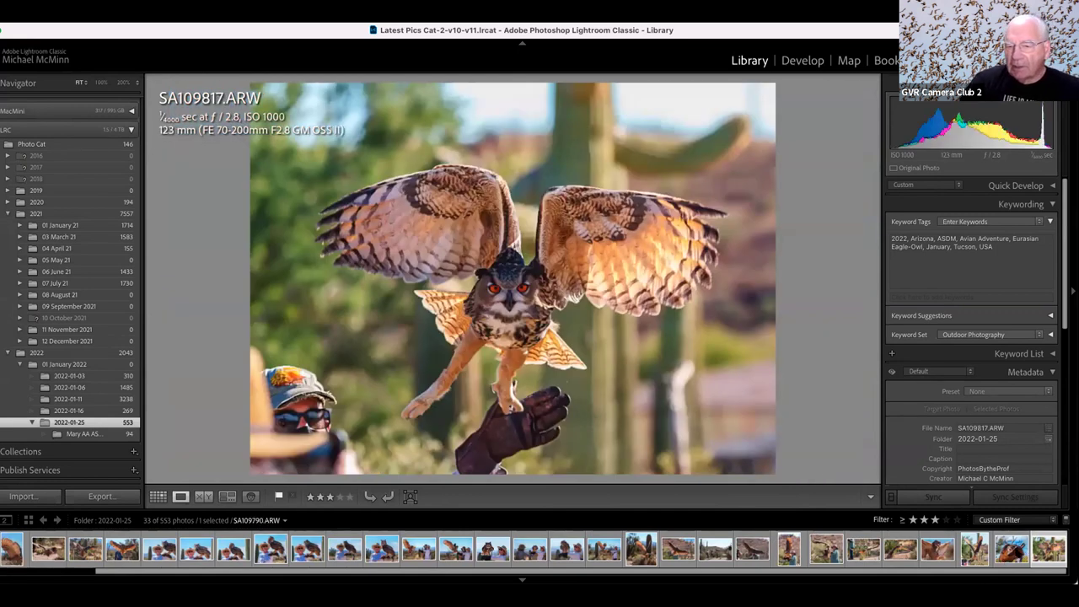
left_click(1013, 549)
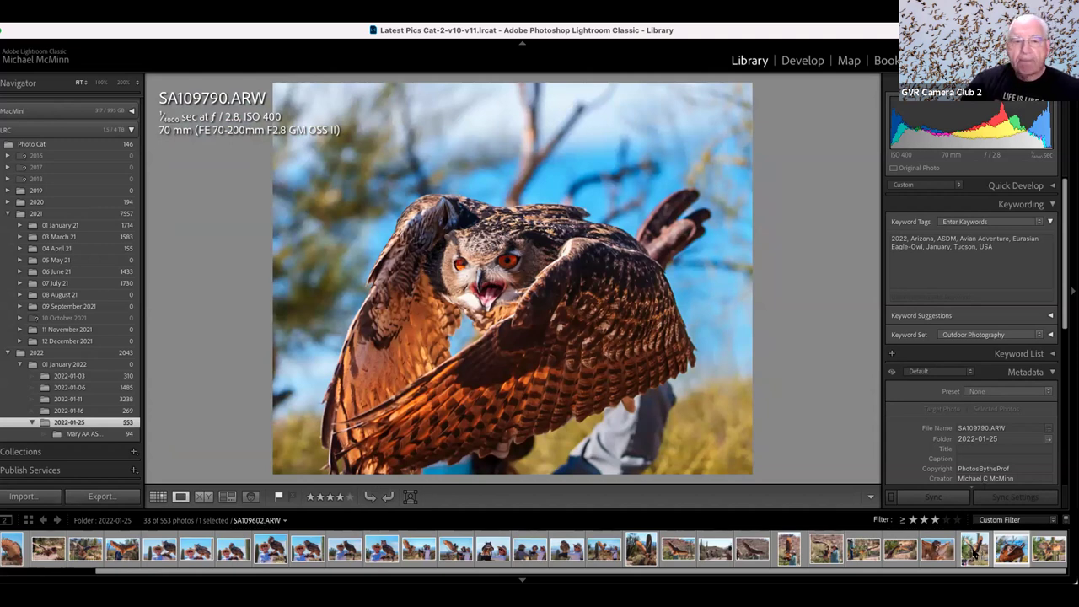
left_click(974, 550)
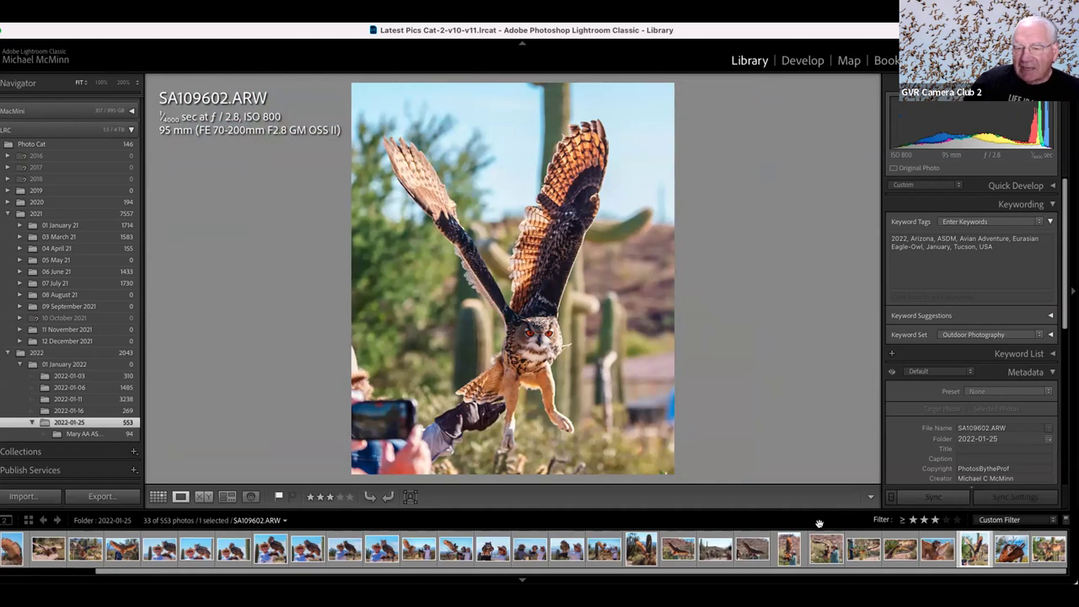
left_click(928, 551)
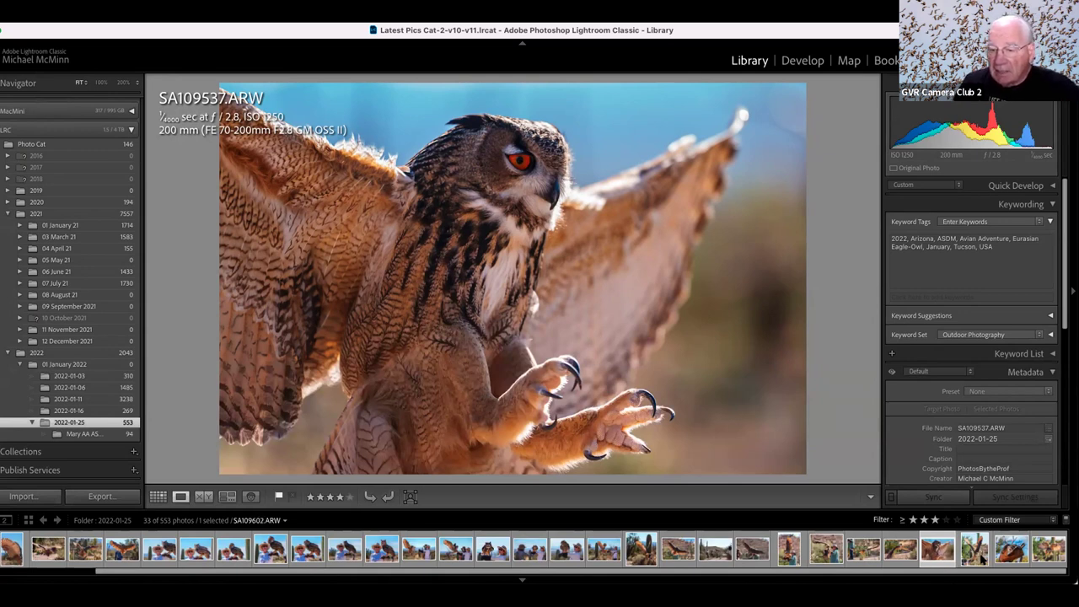
left_click(901, 553)
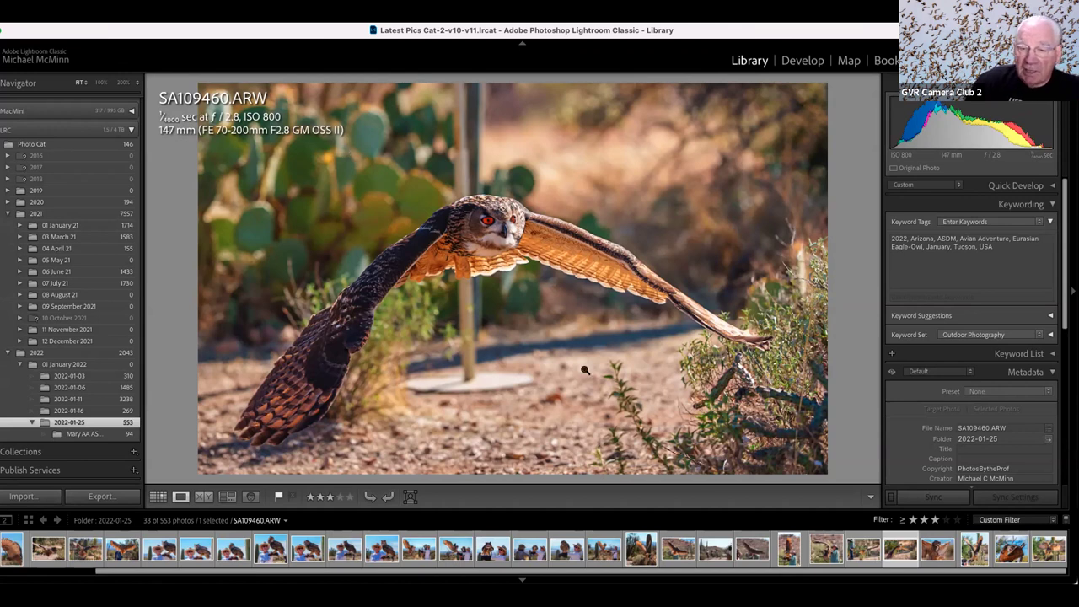
left_click(858, 550)
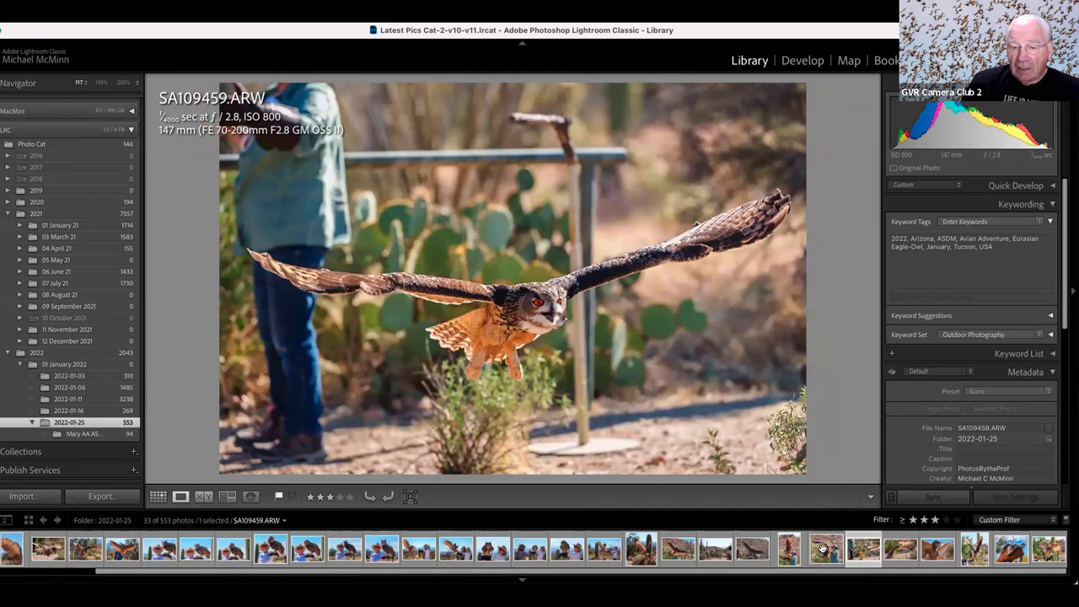
left_click(825, 546)
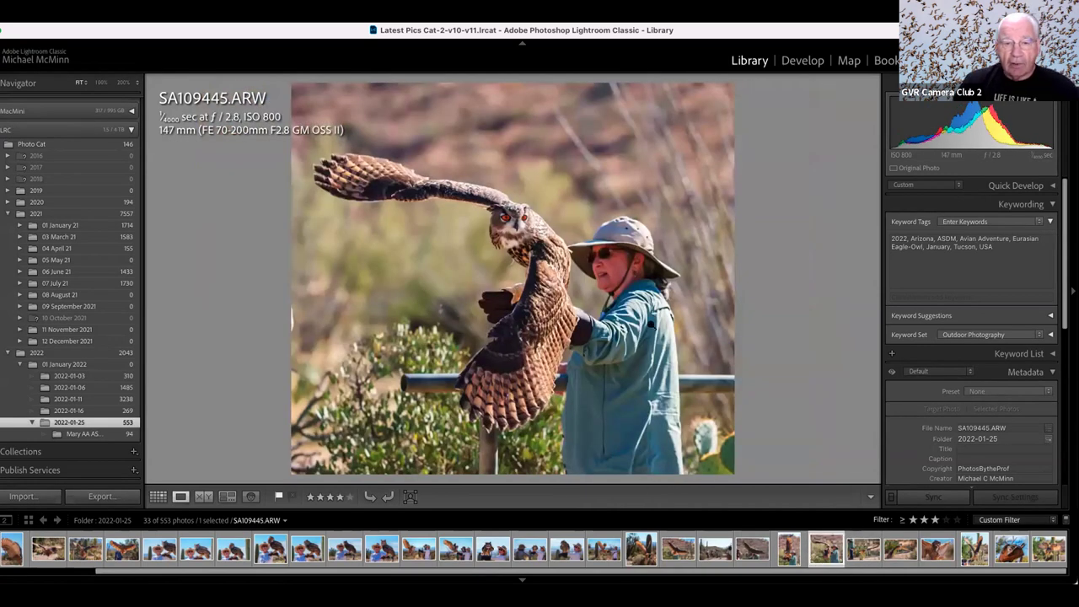
Return to the thumbnail grid, look through the neighbouring owl photos and enlarge SA109444.ARW
key("g")
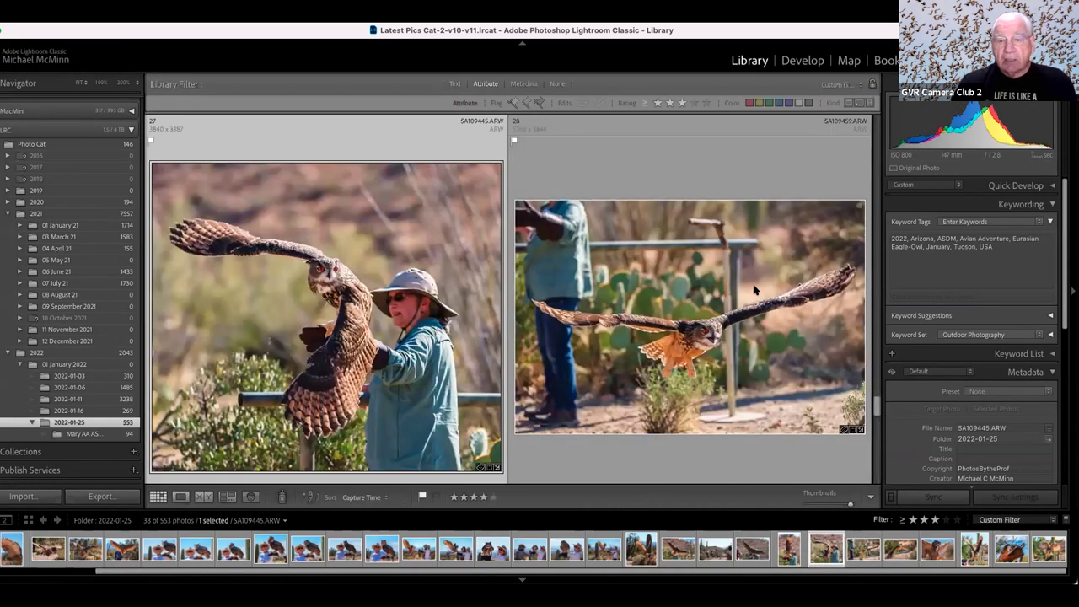
scroll(754, 289, "down", 3)
scroll(755, 289, "up", 4)
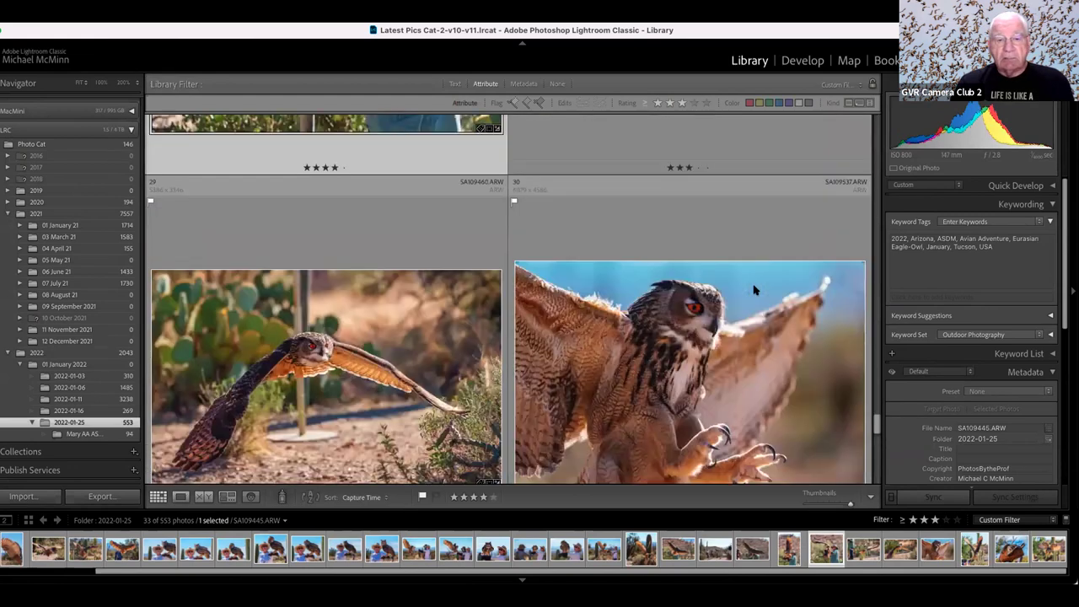
scroll(754, 289, "up", 2)
scroll(755, 289, "down", 3)
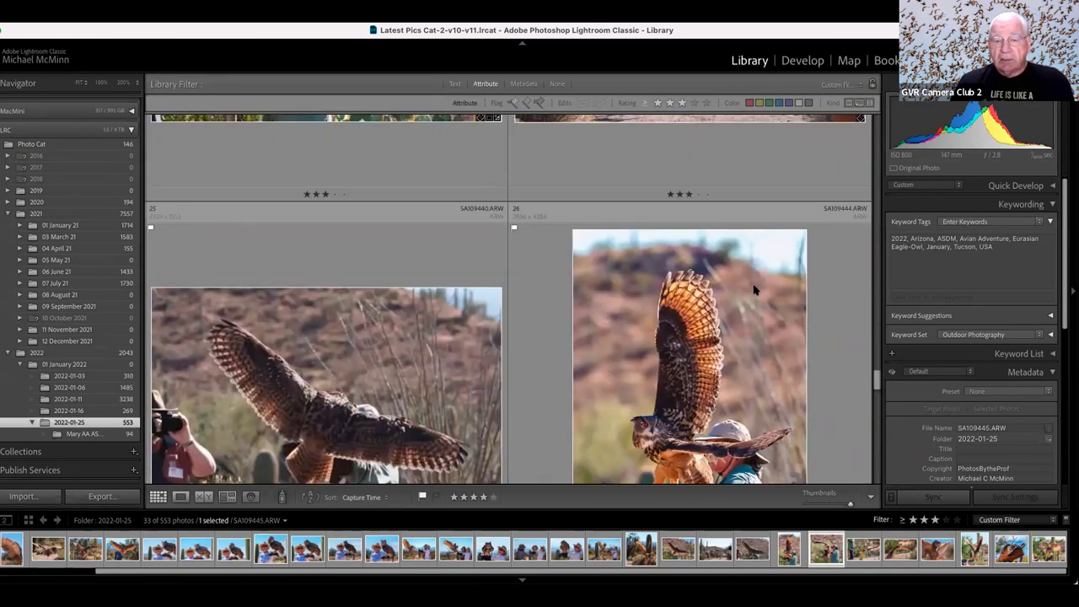
scroll(754, 290, "up", 3)
scroll(755, 289, "down", 3)
scroll(754, 289, "down", 2)
scroll(754, 289, "up", 1)
left_click(763, 245)
double_click(763, 246)
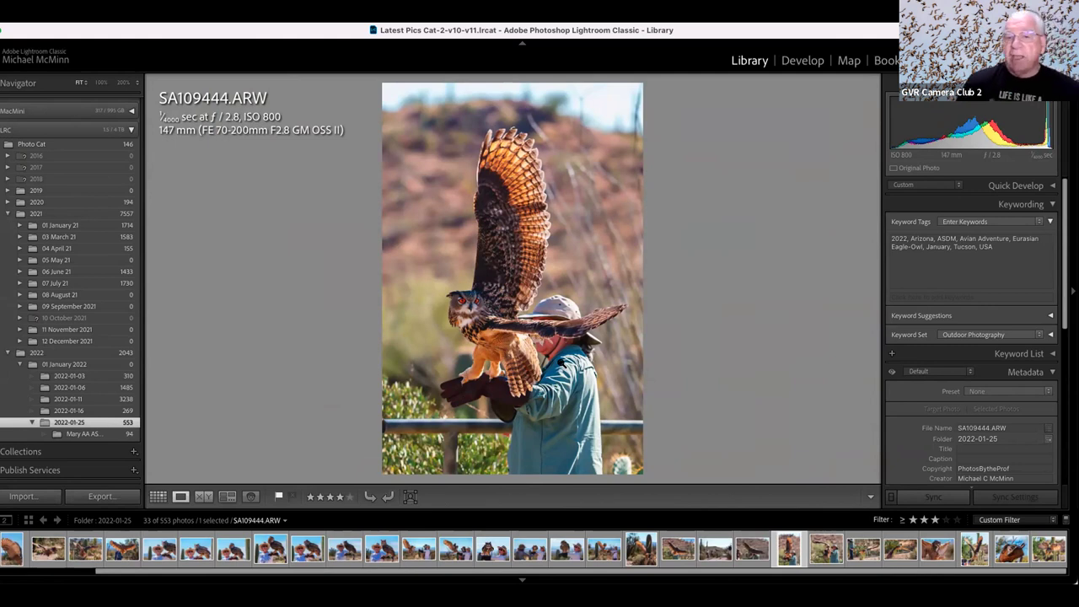
Compare the owl flight photos SA109436.ARW, SA109393.ARW and SA109389.ARW in enlarged view
left_click(679, 549)
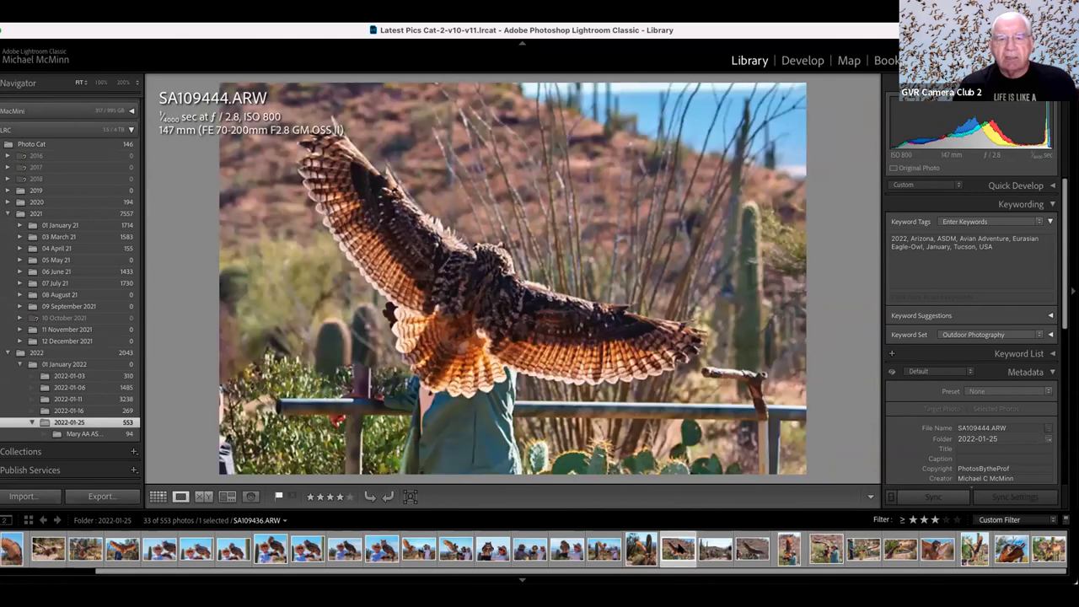
left_click(640, 548)
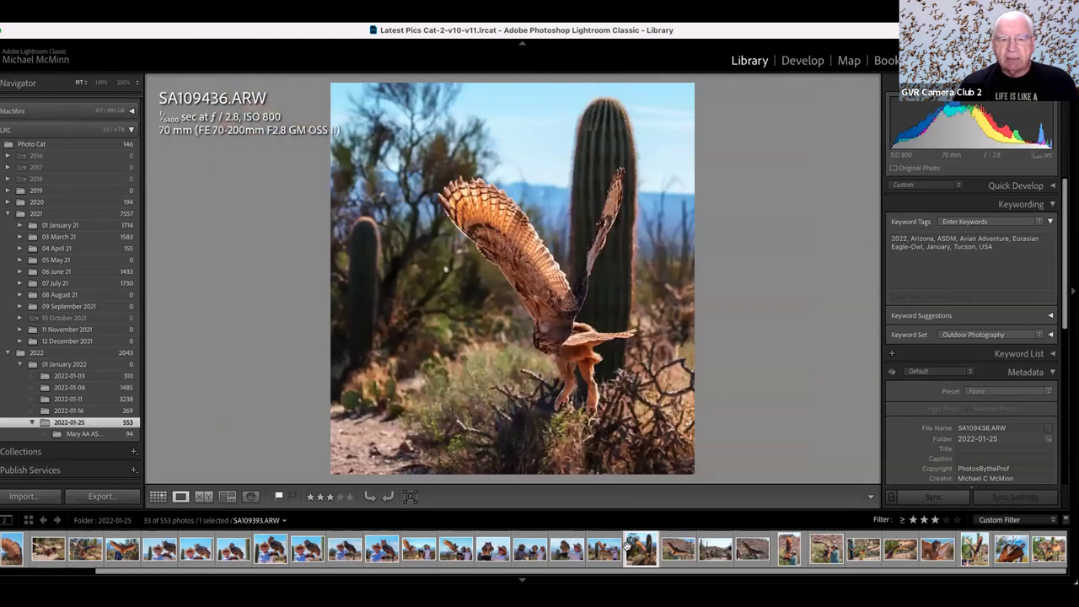
left_click(606, 549)
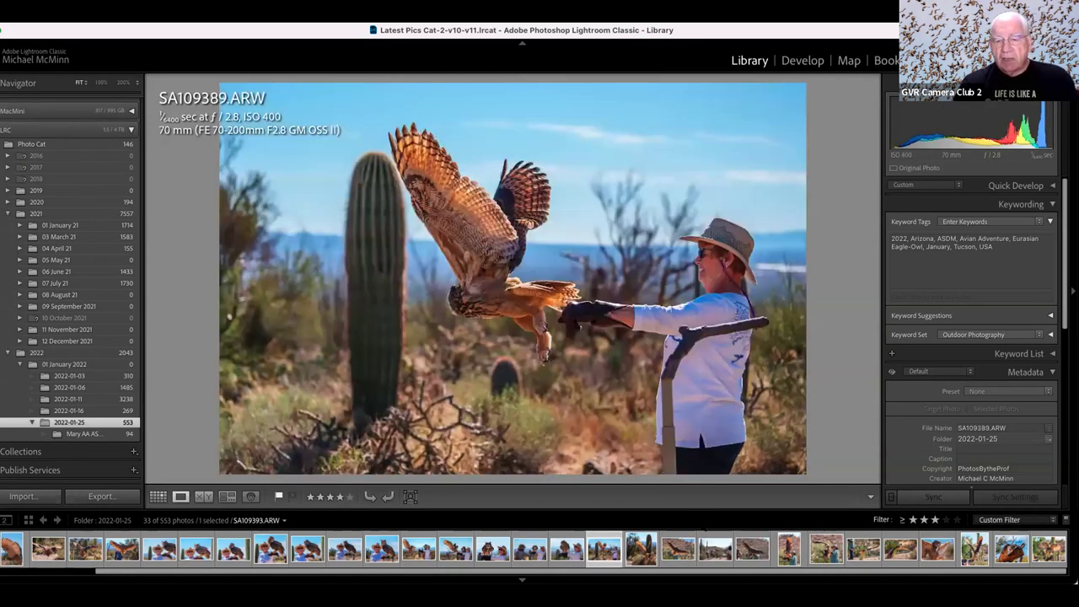
left_click(679, 549)
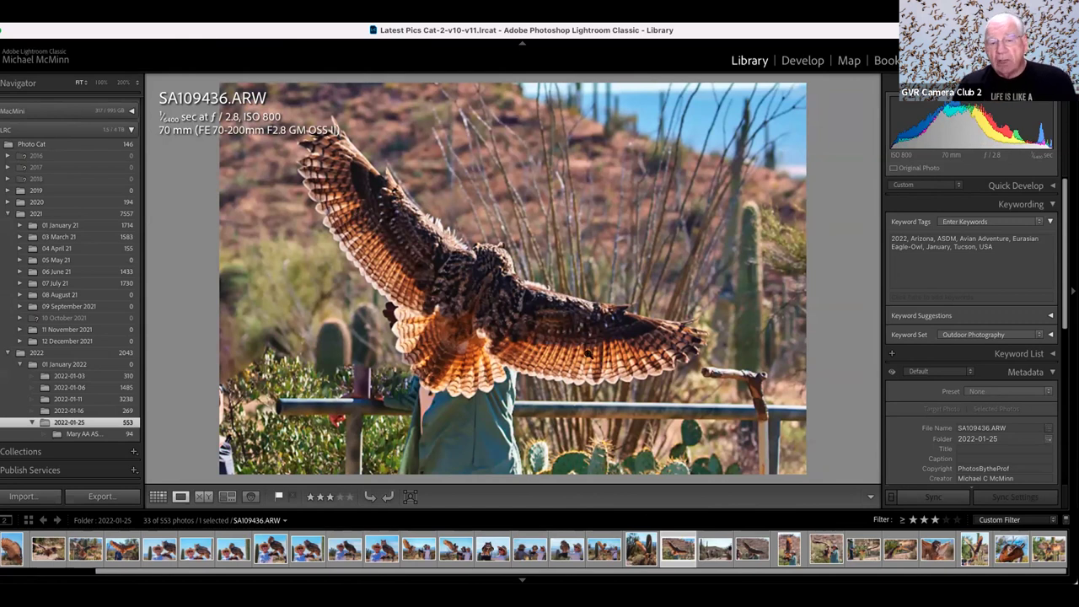
left_click(603, 549)
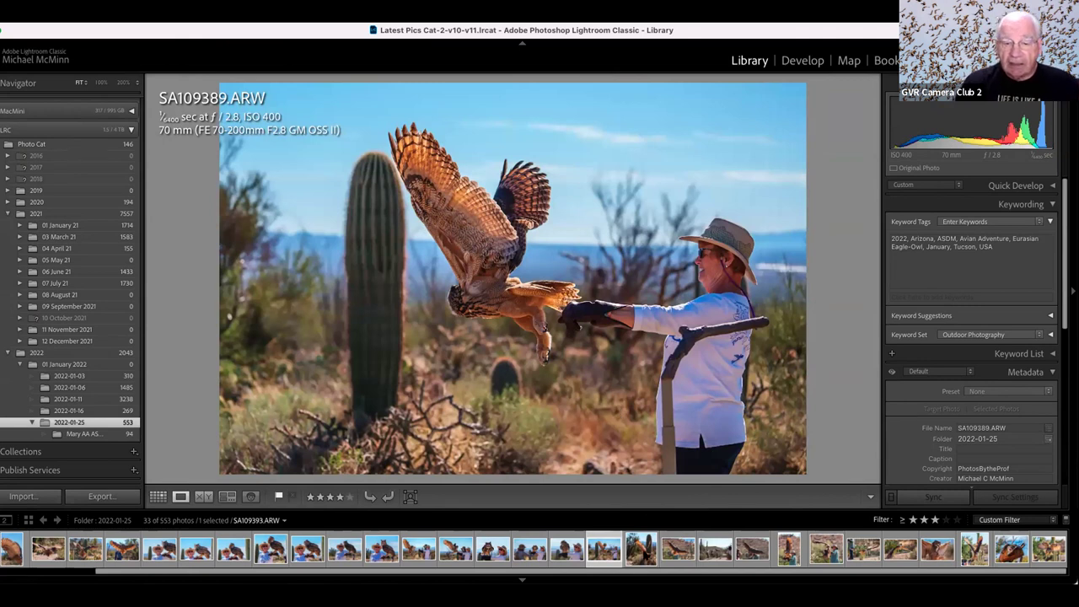
left_click(640, 549)
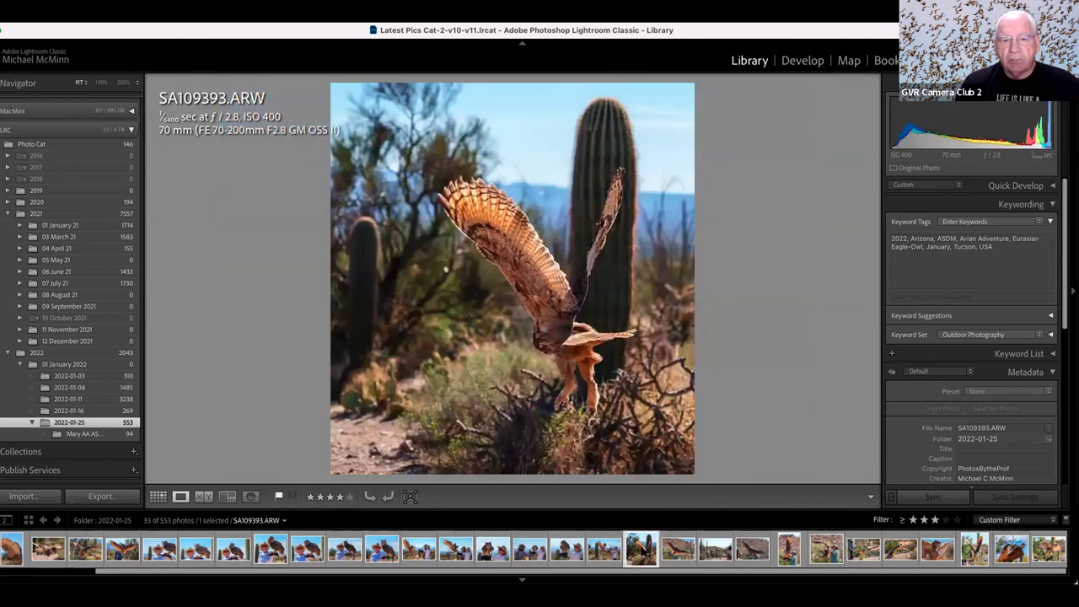
View SA109389.ARW full screen and back, and show the perched-owl photos SA109377.ARW and SA109360.ARW
left_click(602, 550)
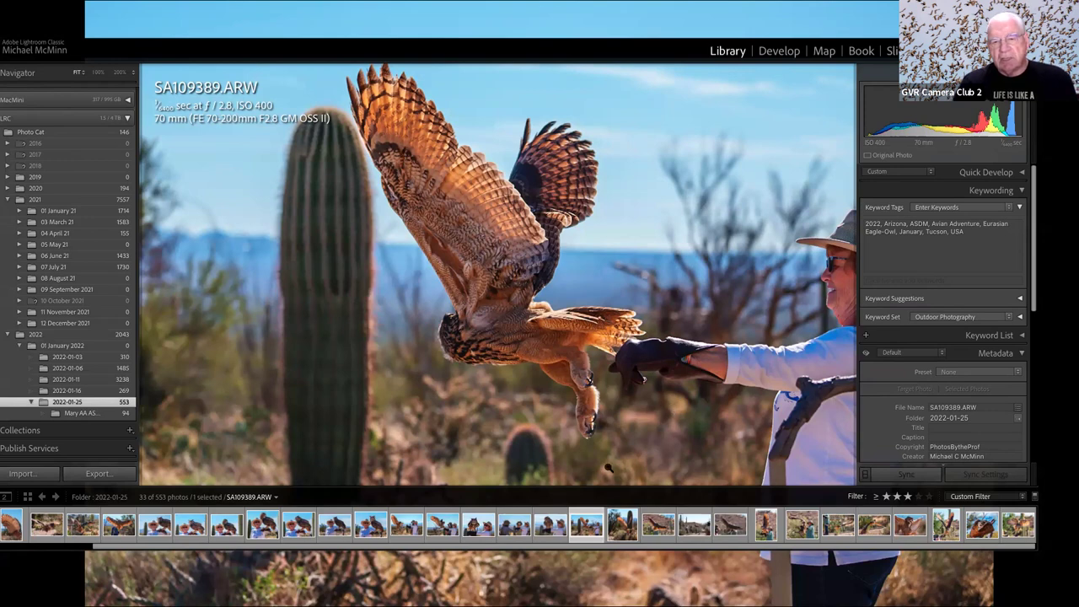
key("f")
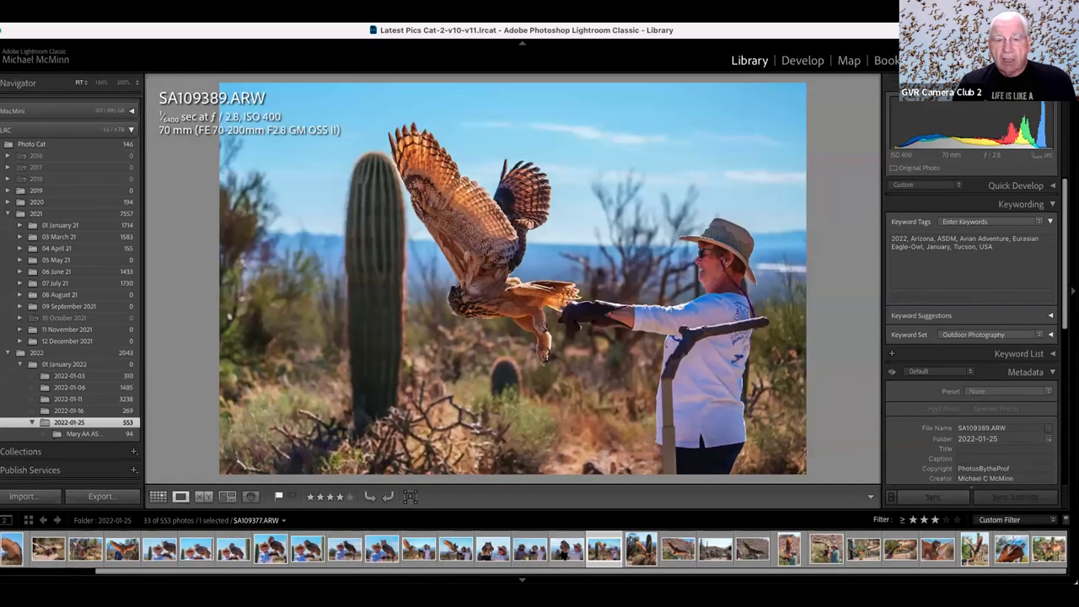
left_click(565, 552)
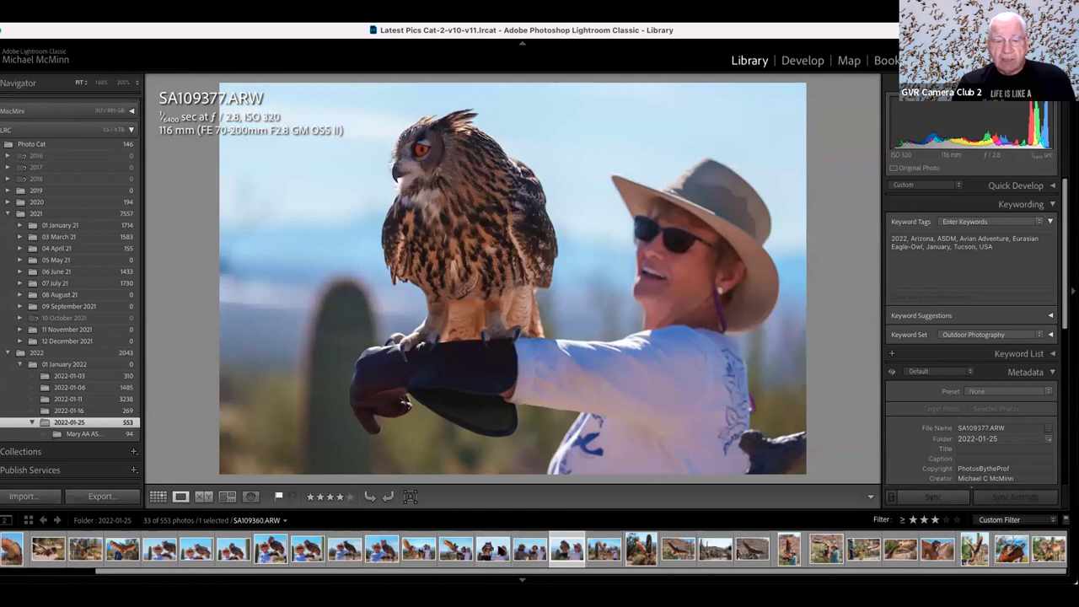
left_click(497, 549)
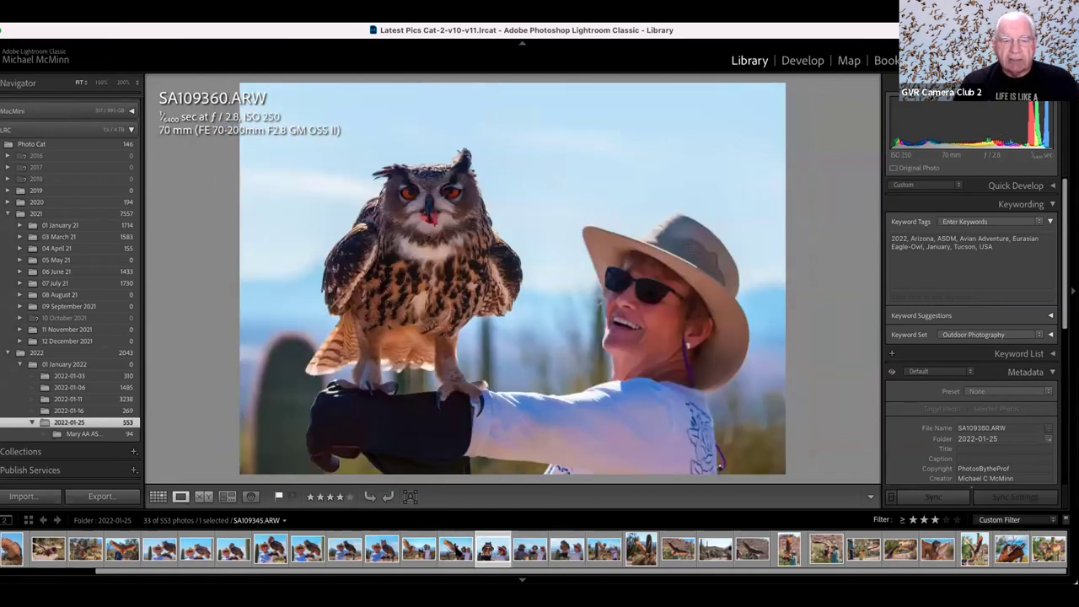
Open SA109345.ARW in Develop and display its crop against the full frame
left_click(459, 551)
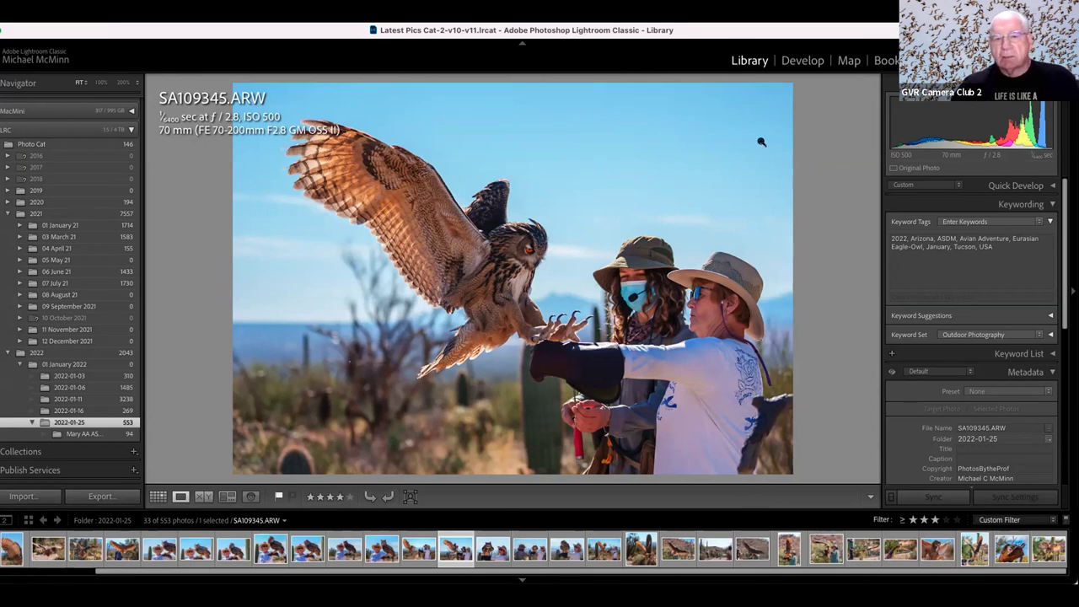
left_click(803, 61)
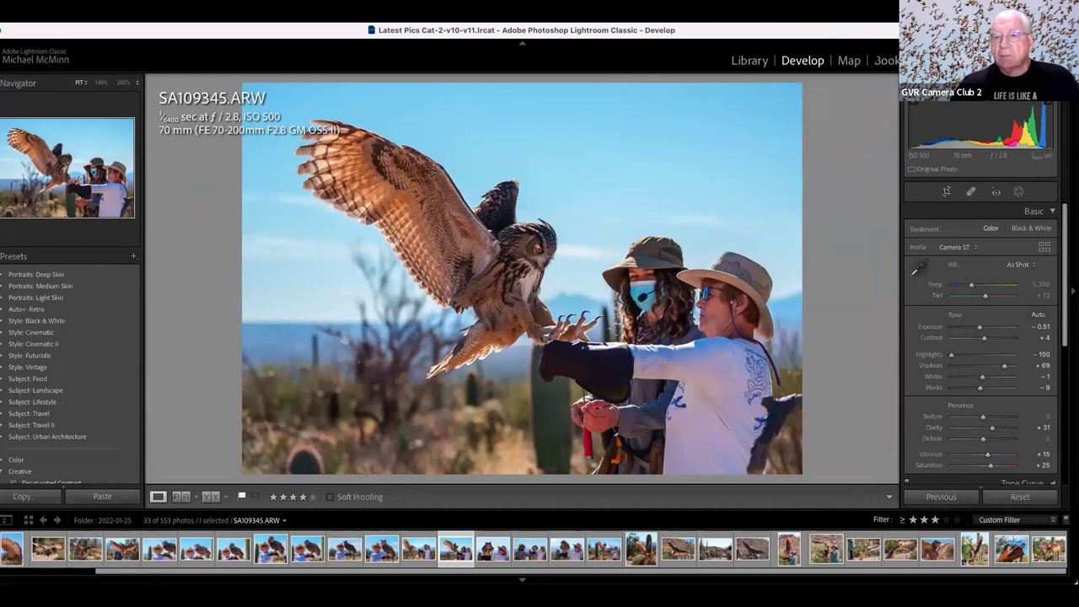
left_click(946, 192)
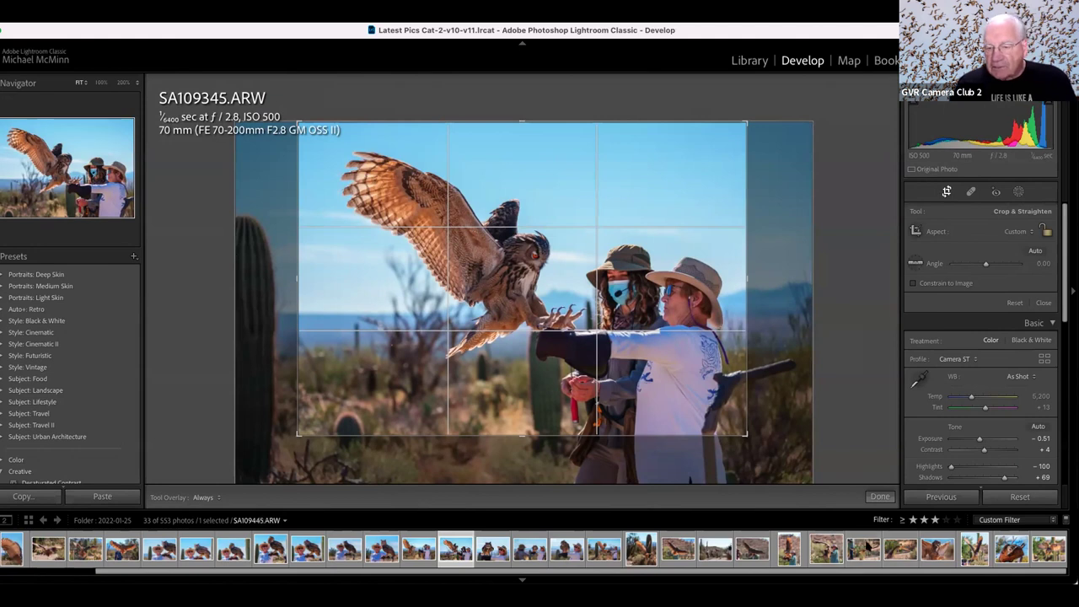
Open SA109790.ARW and rework its crop into a tighter frame around the owl, with room on both sides of its wings
left_click(1012, 549)
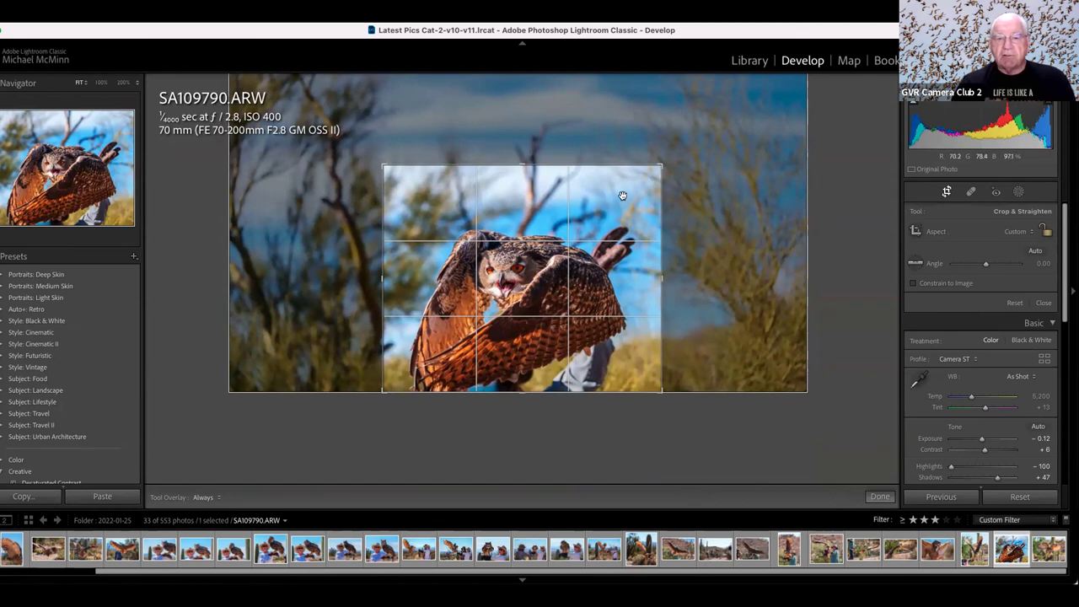
left_click_drag(656, 165, 645, 170)
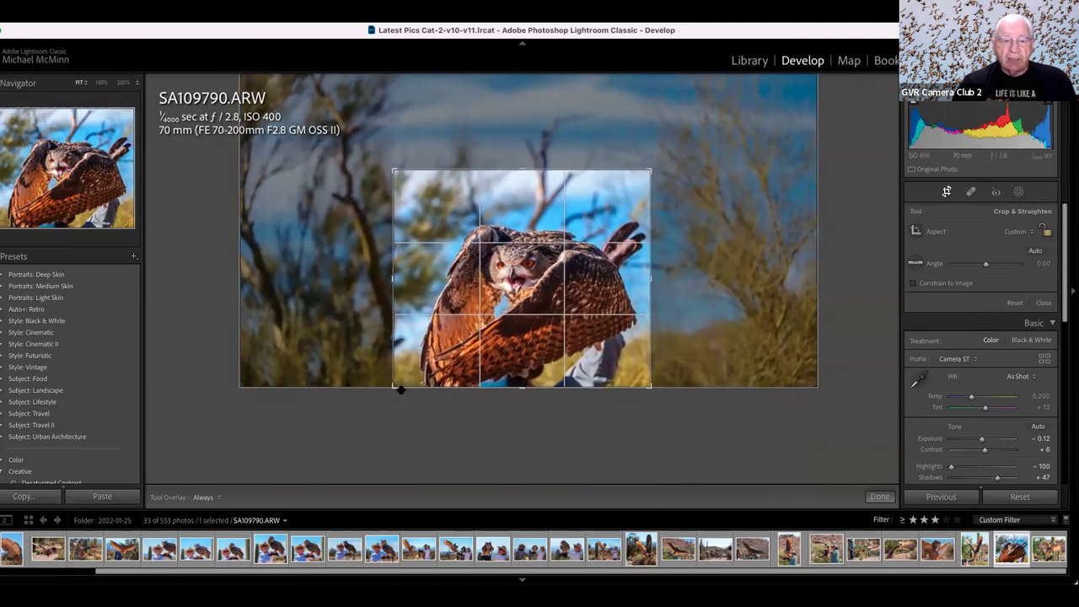
left_click_drag(394, 386, 424, 366)
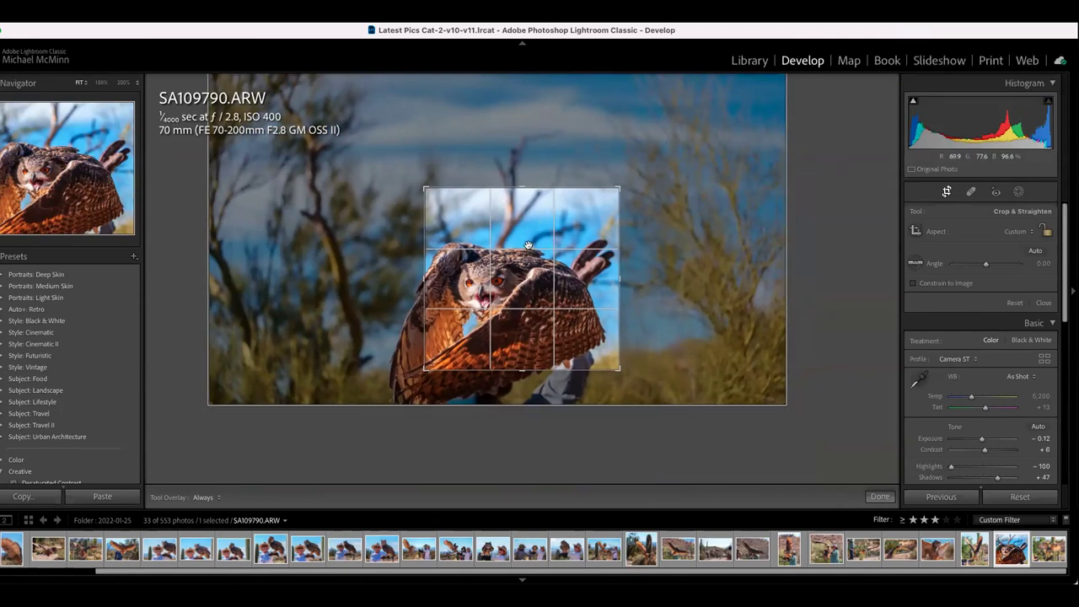
left_click_drag(519, 271, 537, 240)
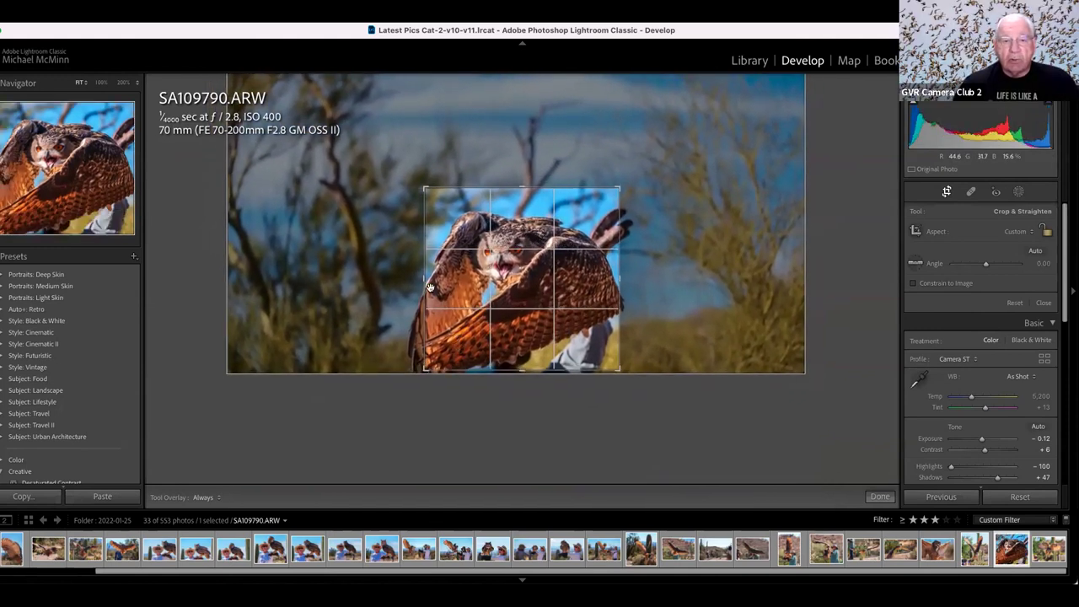
left_click_drag(407, 278, 401, 280)
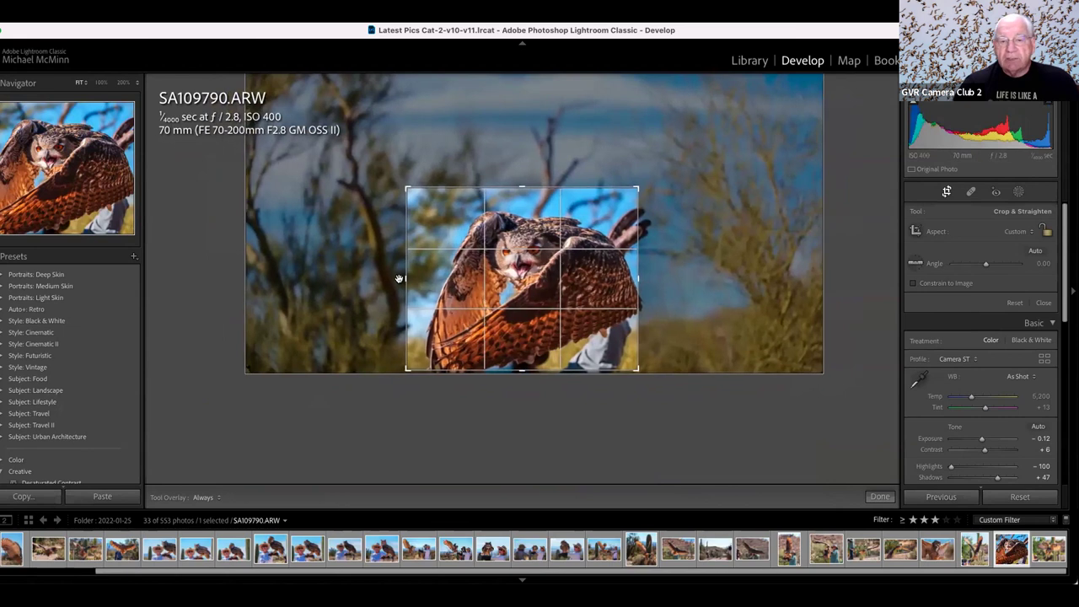
mouse_move(634, 276)
left_mouse_down()
mouse_move(680, 272)
mouse_move(653, 278)
left_mouse_up()
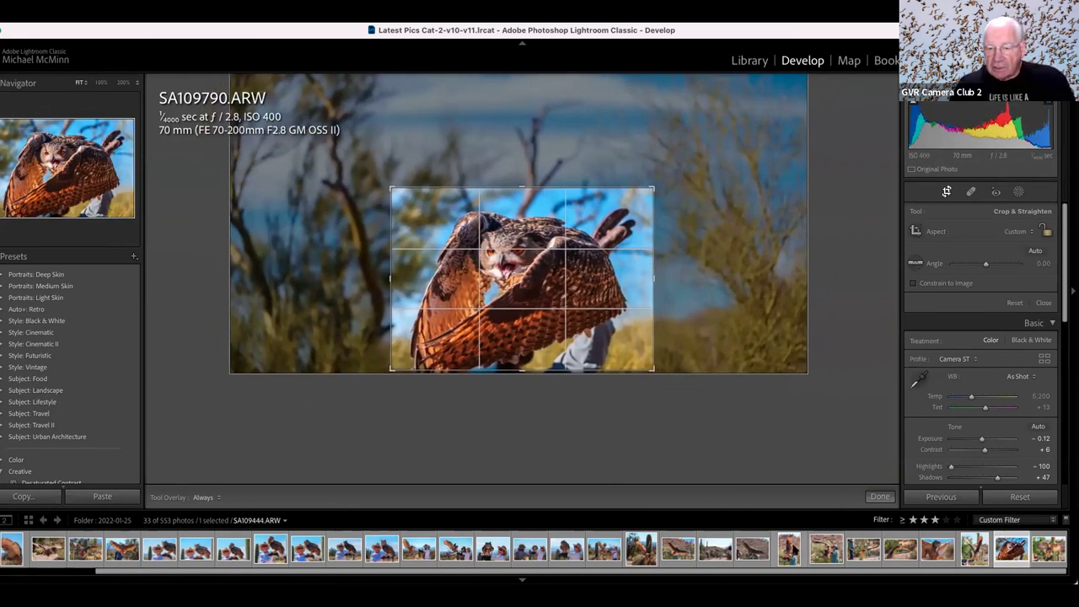
Show the crops of SA109537.ARW and SA109282.ARW against their full frames, and leave the crop overlay
left_click(936, 541)
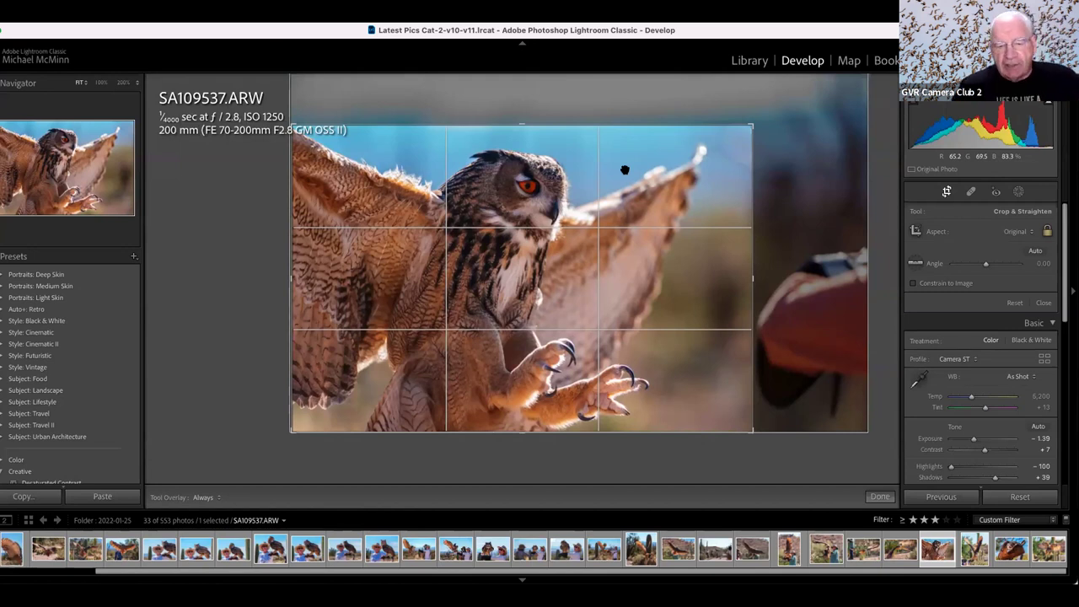
left_click(271, 548)
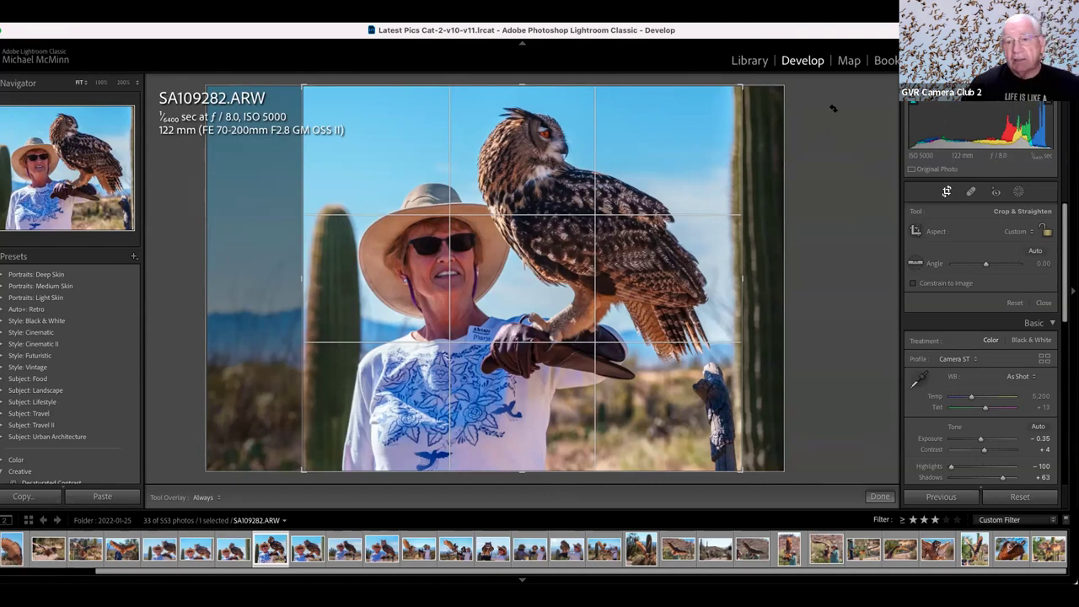
key("Return")
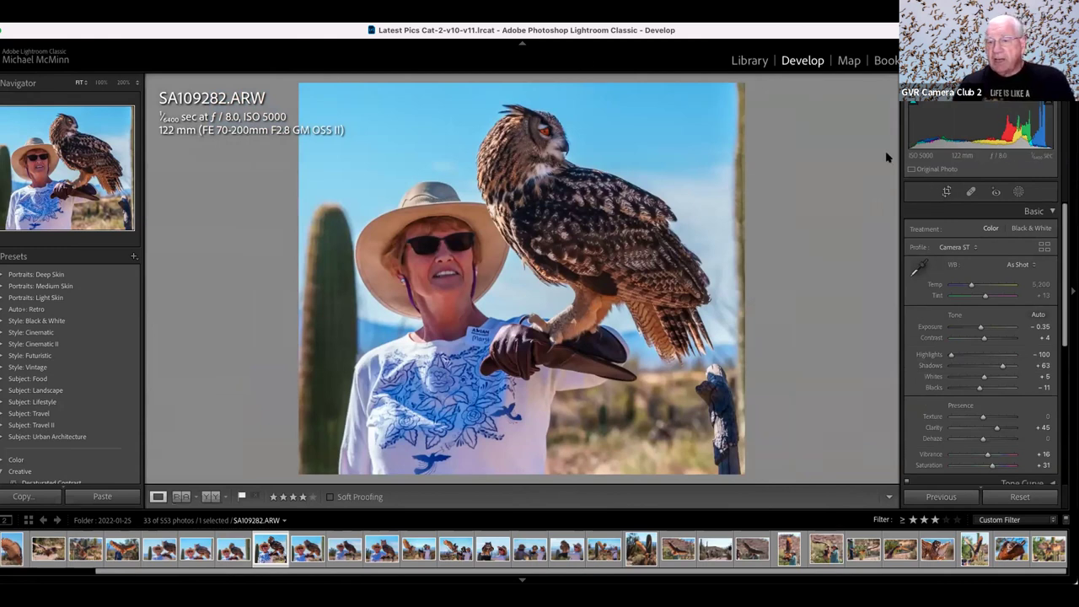
Reset all Develop edits on SA109282.ARW and hide the module picker to enlarge the photo
left_click(1018, 495)
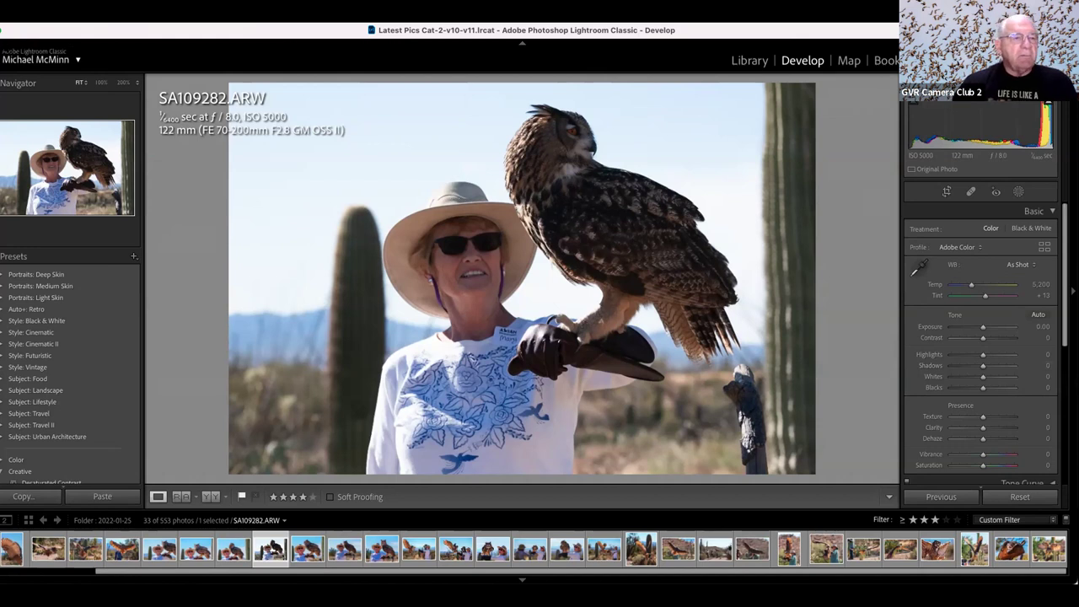
left_click(522, 43)
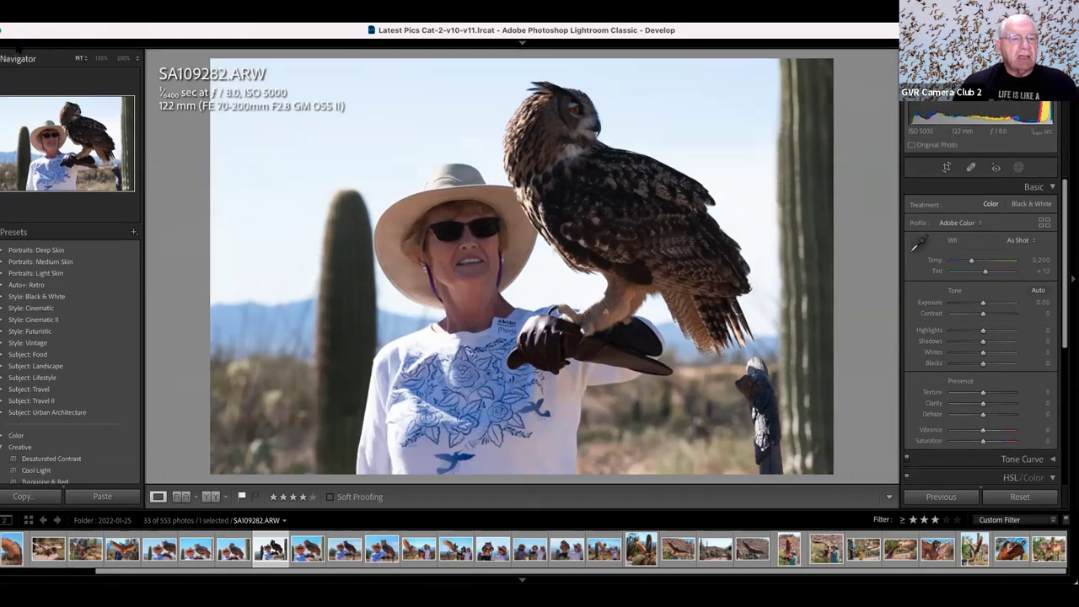